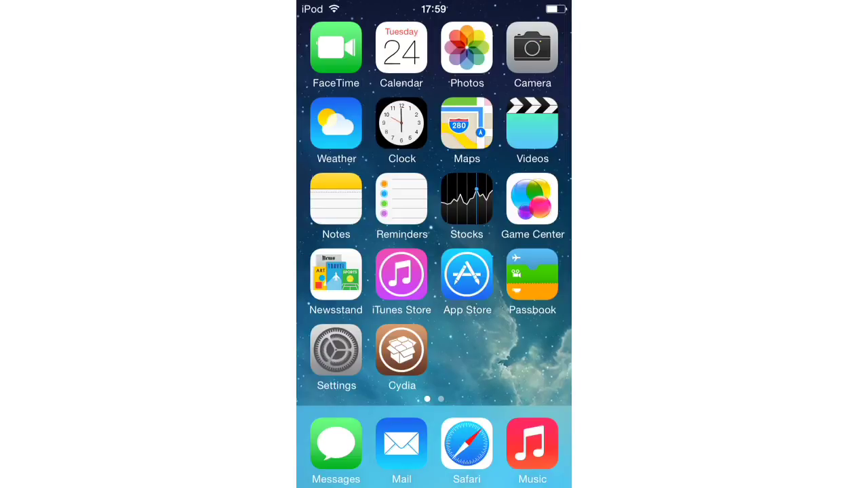
# Launch Cydia from its home screen icon and let the Home page load.
pyautogui.click(466, 274)
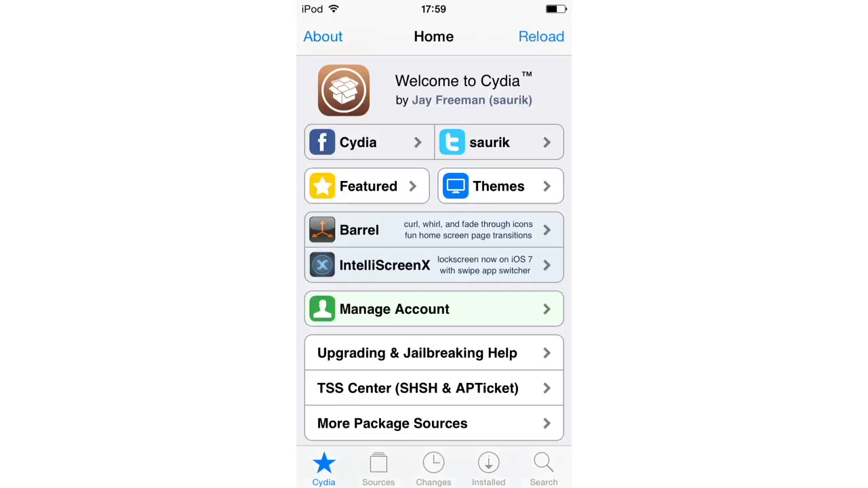
# Browse Cydia's Installed packages list down to the Live Wallpaper Pack entry.
pyautogui.click(543, 467)
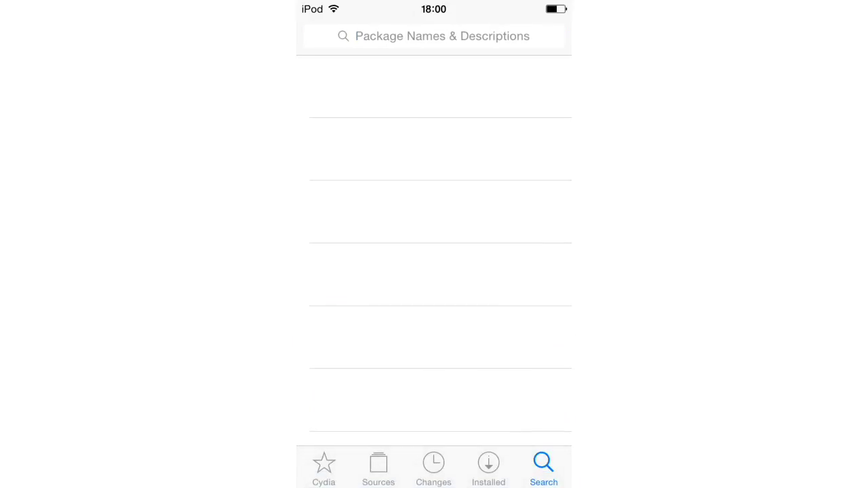
pyautogui.click(488, 467)
pyautogui.scroll(-10, 434, 258)
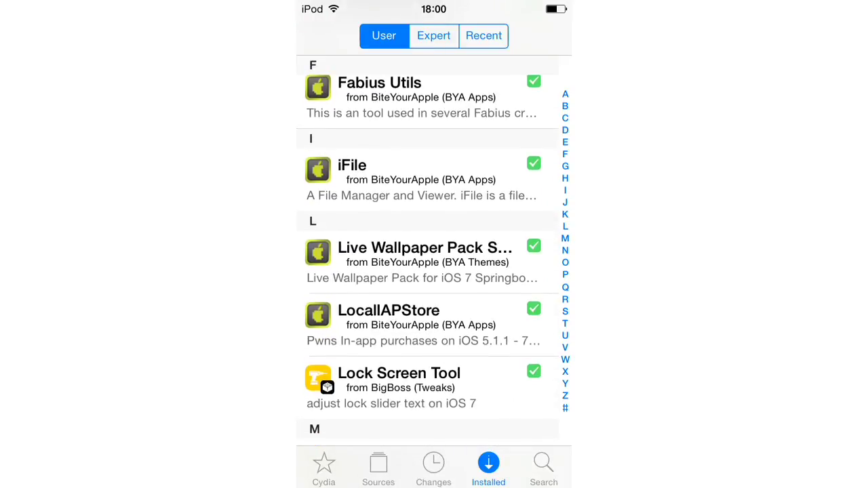
# Search Cydia for 'Live wallpa', correcting the mistyped 'Love' query.
pyautogui.click(543, 467)
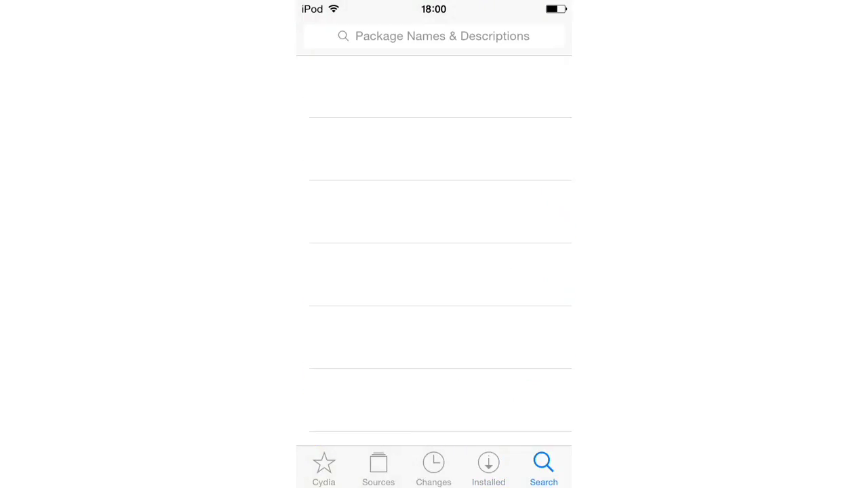
pyautogui.write('Love')
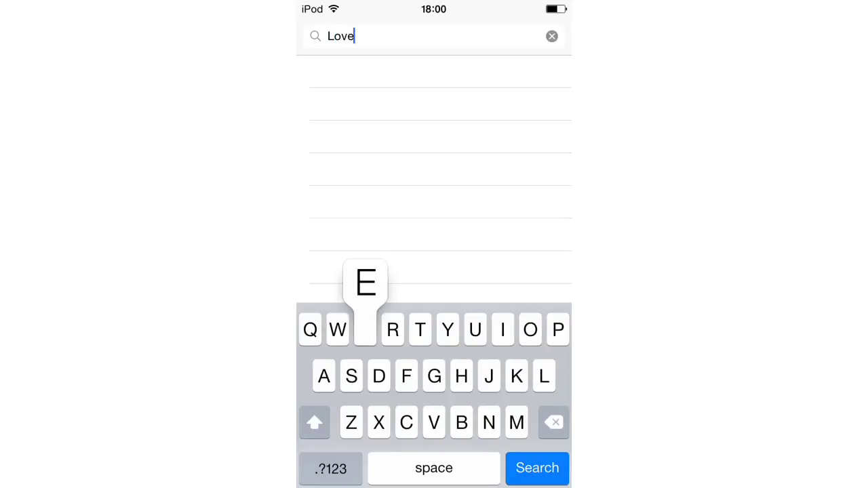
pyautogui.write(' wallpa')
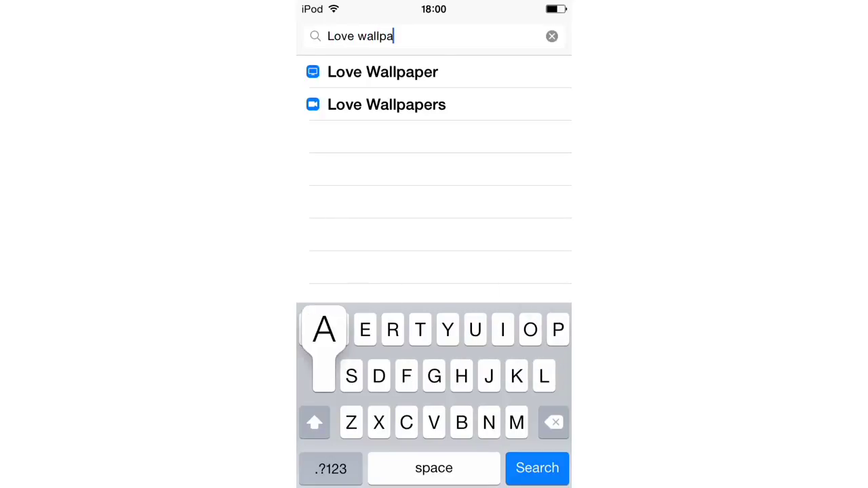
pyautogui.write('p')
pyautogui.press('BackSpace')
pyautogui.press('BackSpace')
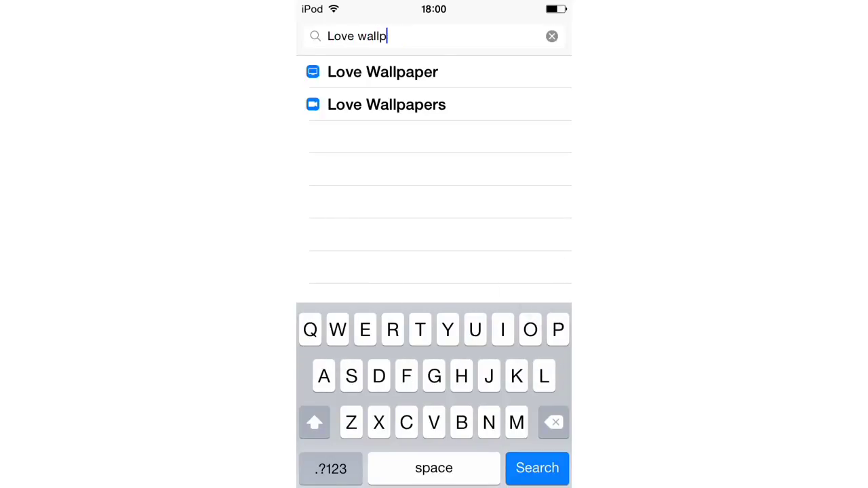
pyautogui.press('BackSpace')
pyautogui.press('BackSpace')
pyautogui.press('BackSpace')
pyautogui.press('BackSpace')
pyautogui.press('BackSpace')
pyautogui.press('BackSpace')
pyautogui.press('BackSpace')
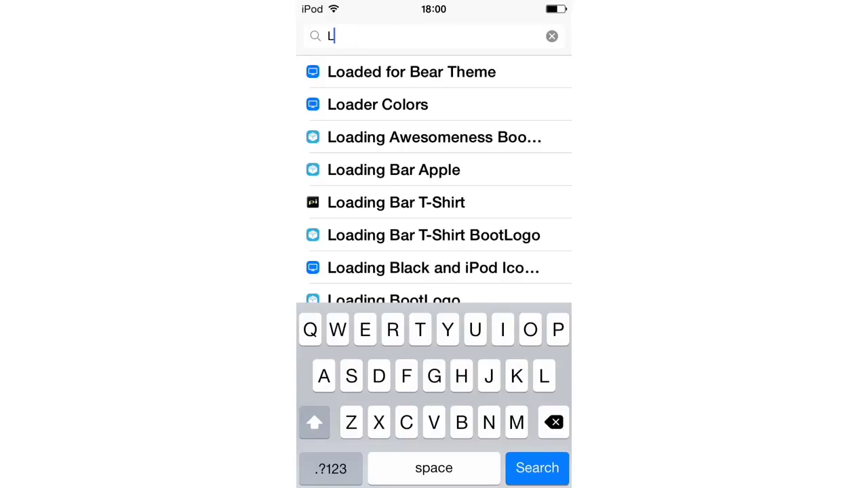
pyautogui.write('ive ')
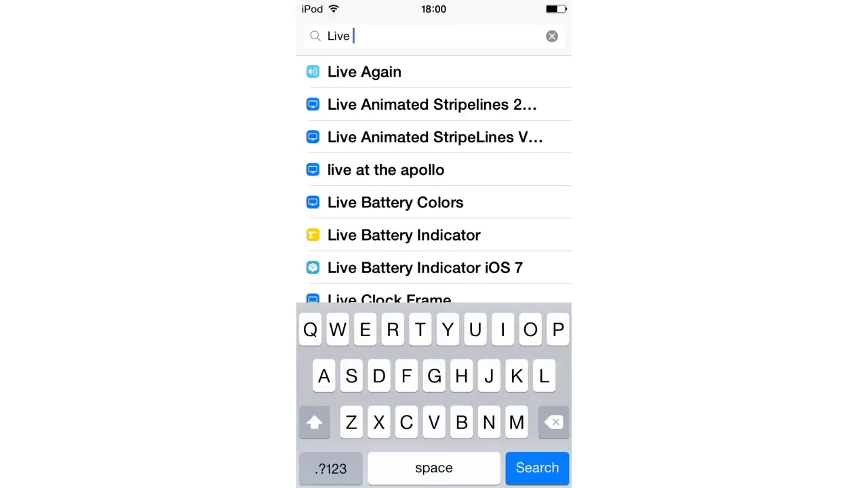
pyautogui.write('wallpa')
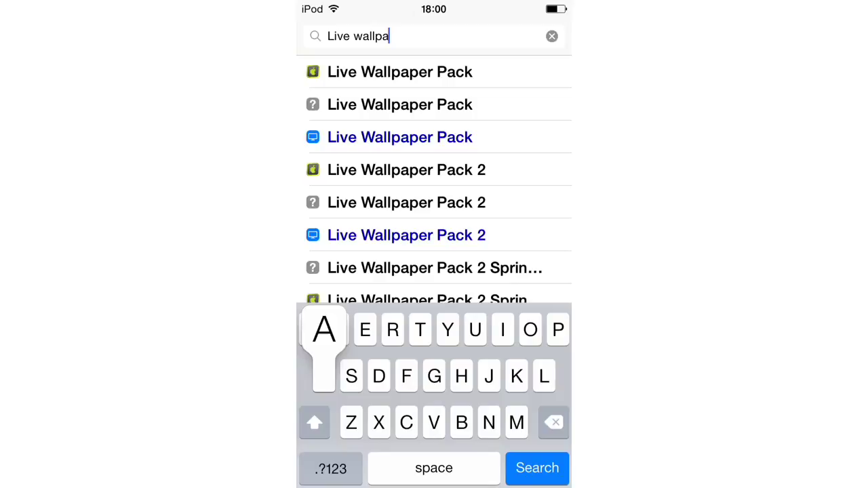
pyautogui.scroll(-10, 434, 176)
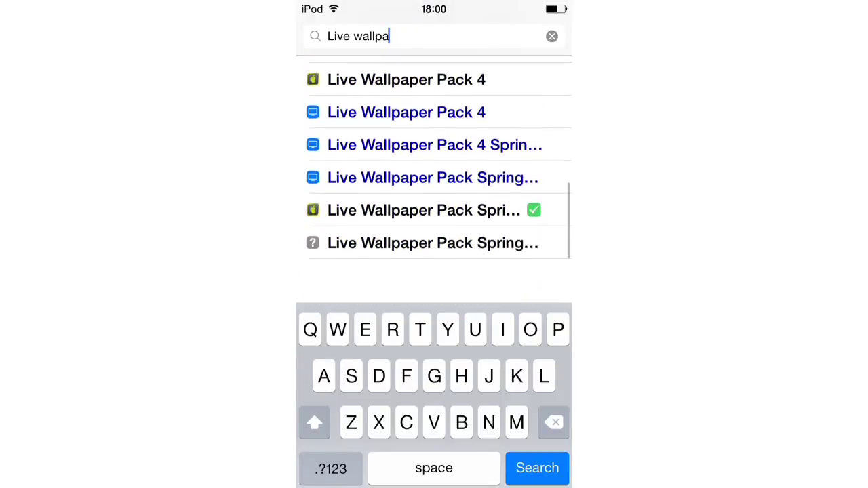
# Open the installed Live Wallpaper Pack details and dismiss its Modify options.
pyautogui.click(420, 210)
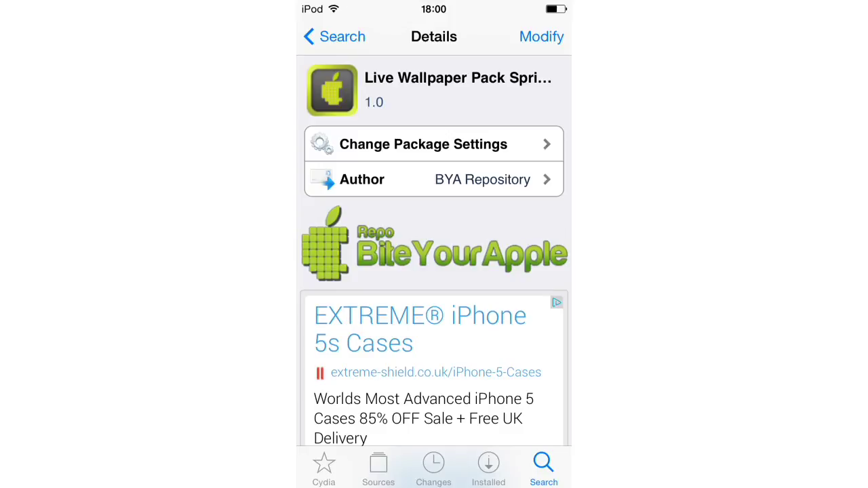
pyautogui.click(541, 37)
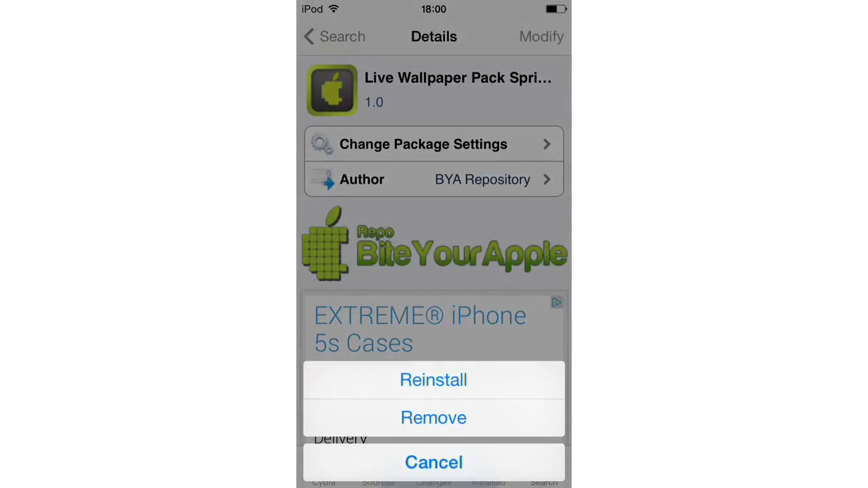
pyautogui.click(433, 462)
# Find SBHTML in Settings and switch the tweak on.
pyautogui.scroll(-10, 434, 271)
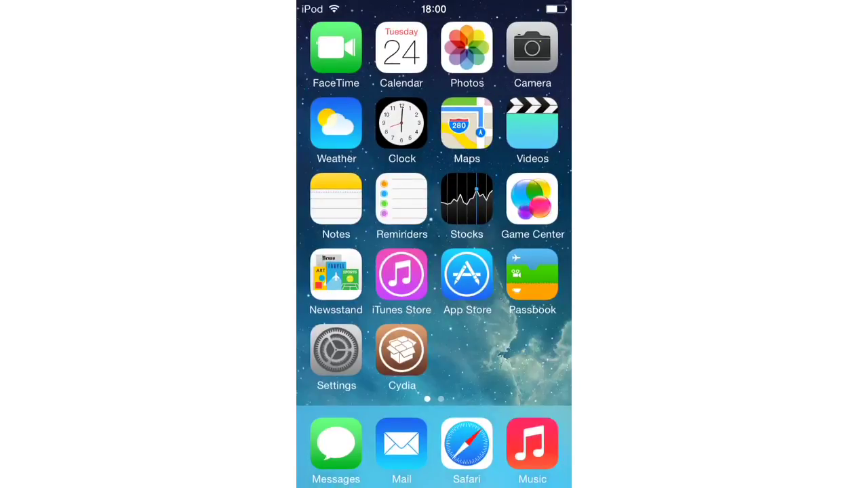
pyautogui.click(336, 349)
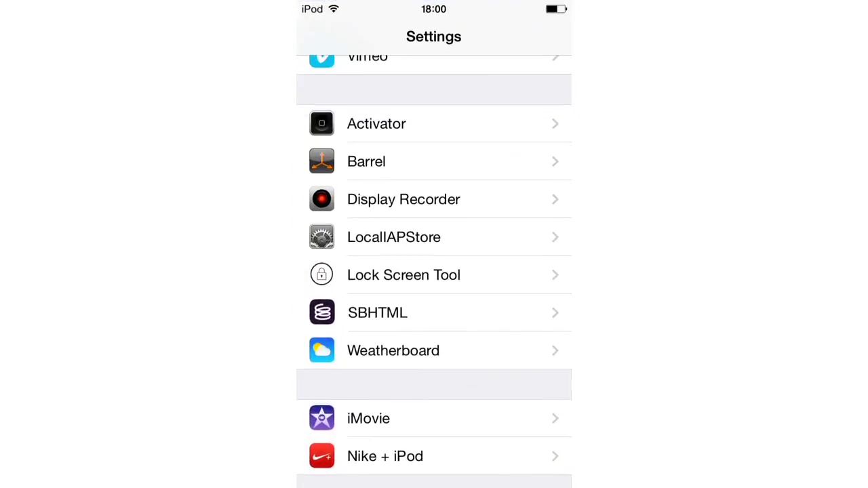
pyautogui.scroll(5, 459, 411)
pyautogui.scroll(-5, 459, 411)
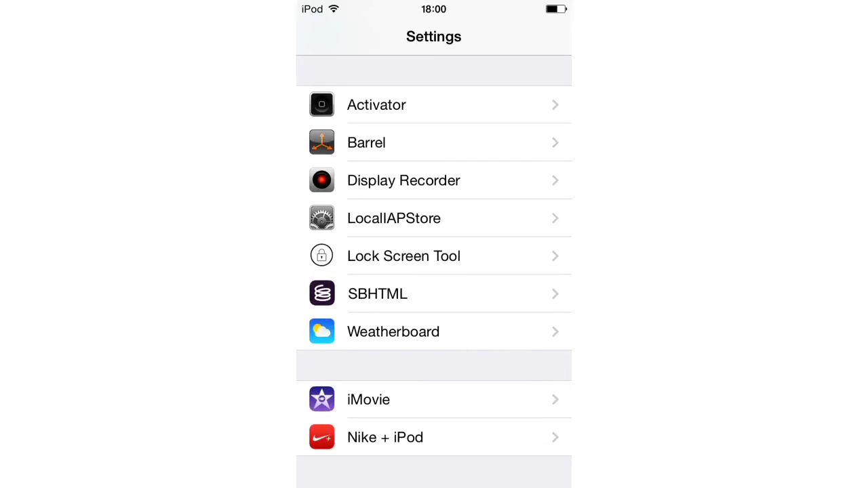
pyautogui.click(406, 293)
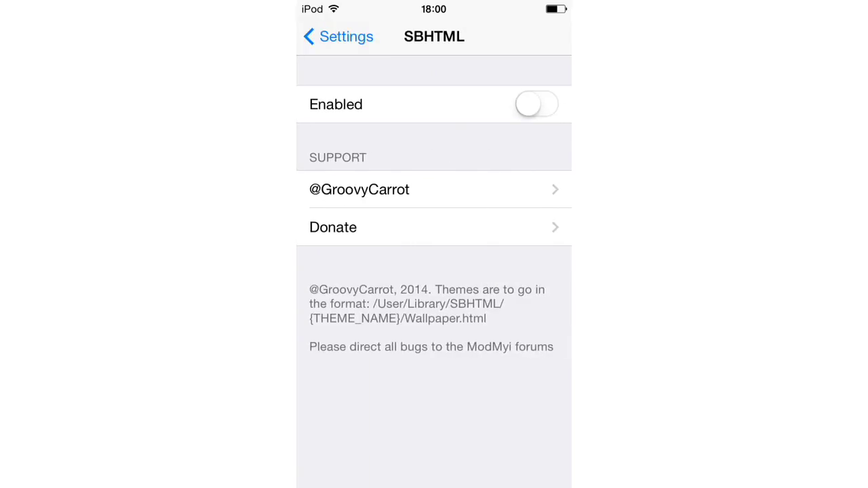
pyautogui.click(536, 106)
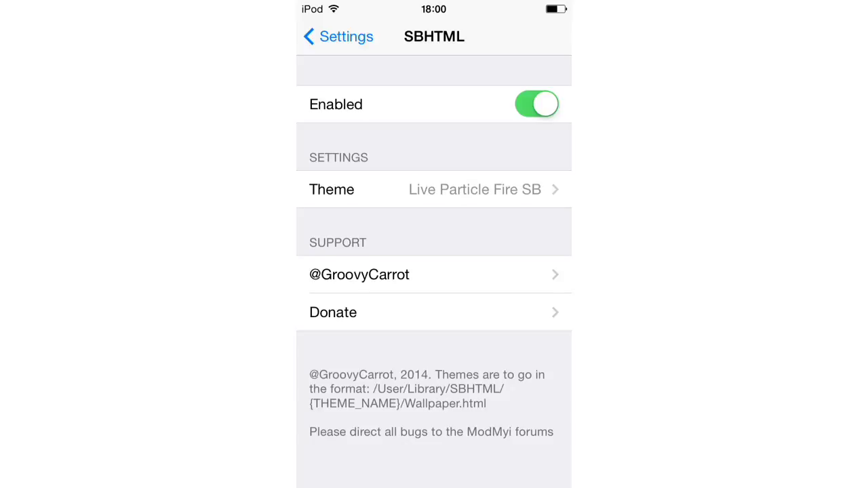
# Scroll through the SBHTML theme list, where Live Particle Fire SB is selected.
pyautogui.click(366, 189)
pyautogui.scroll(-10, 434, 271)
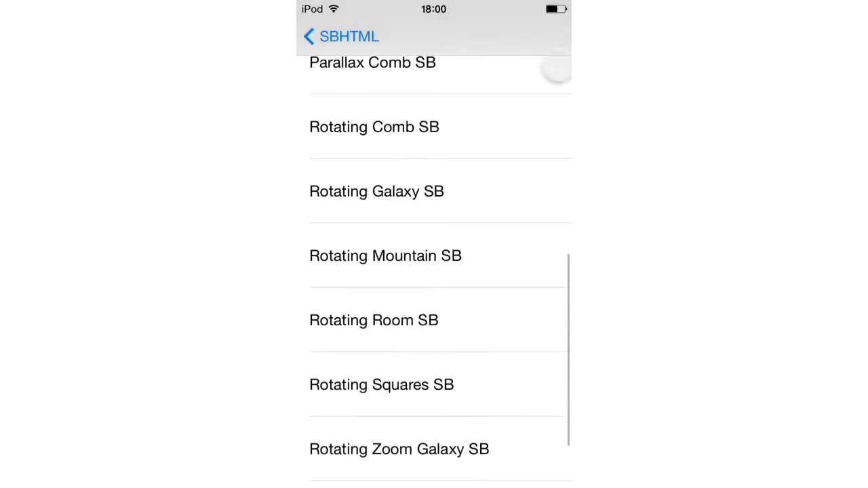
pyautogui.scroll(10, 434, 272)
pyautogui.scroll(-10, 433, 271)
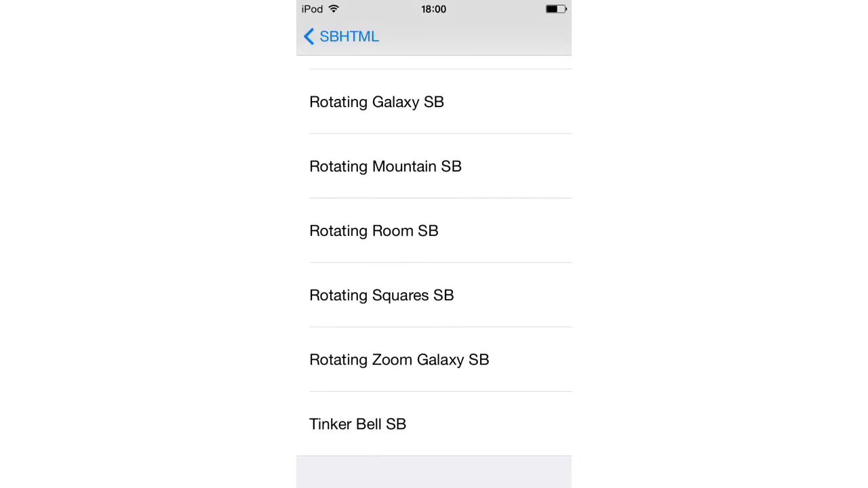
pyautogui.scroll(10, 474, 414)
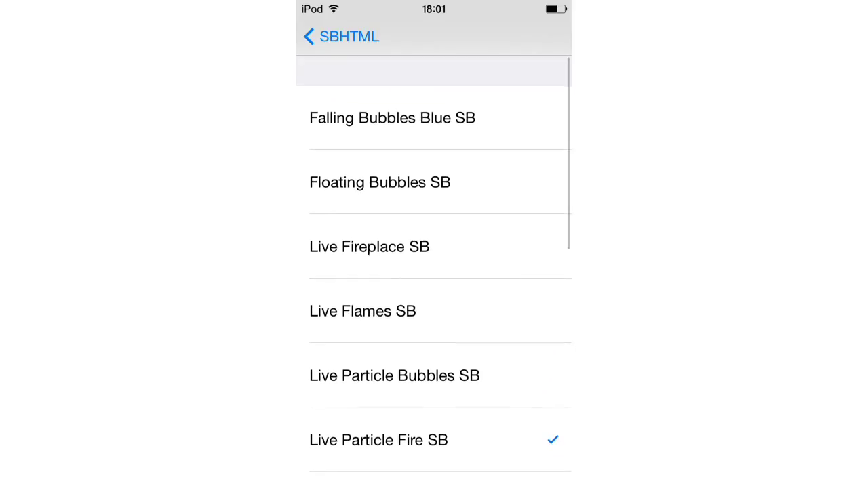
pyautogui.scroll(-3, 550, 228)
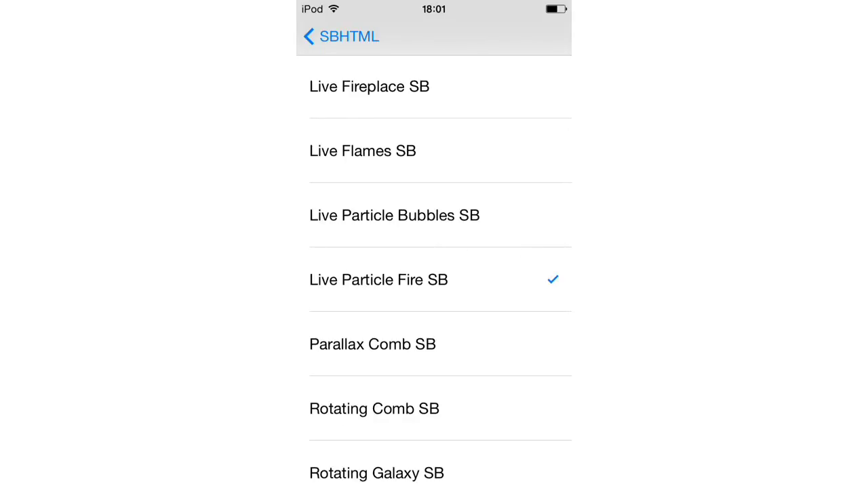
# Set Floating Bubbles SB as the SBHTML theme and preview it on the home screen.
pyautogui.press('Home')
pyautogui.moveTo(449, 203); pyautogui.dragTo(459, 366)
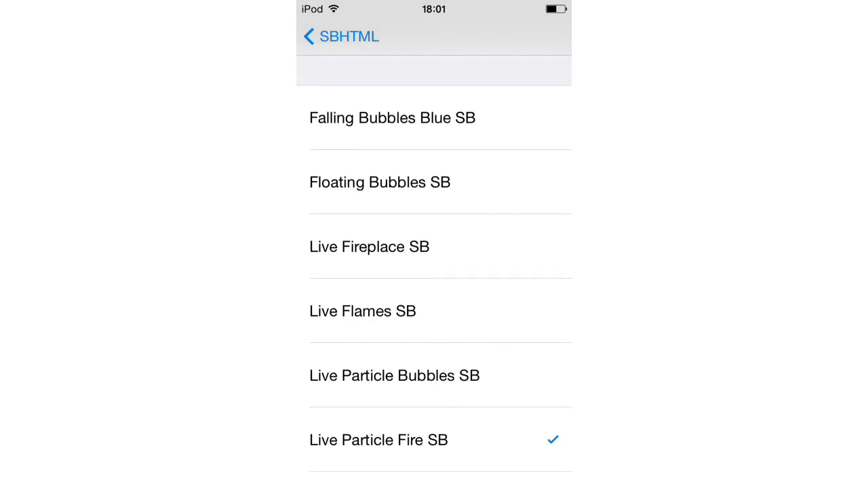
pyautogui.click(459, 187)
pyautogui.press('super')
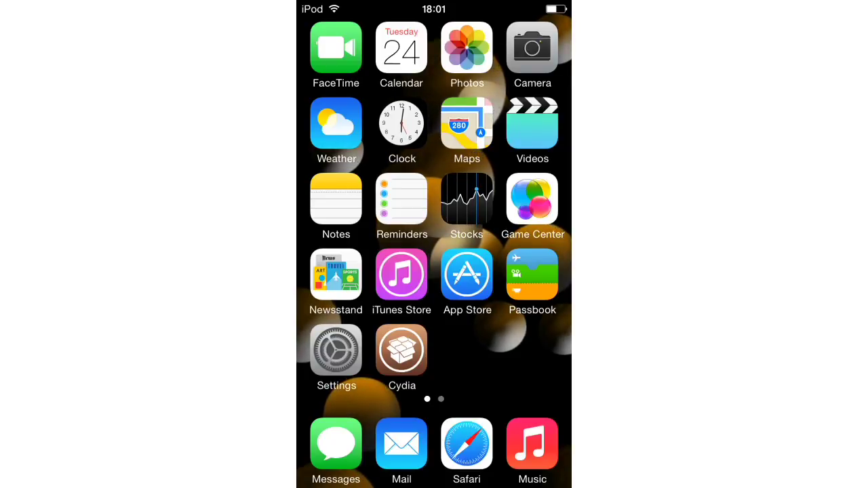
# Switch the theme to Live Fireplace SB and view the flames on the home screen.
pyautogui.click(336, 350)
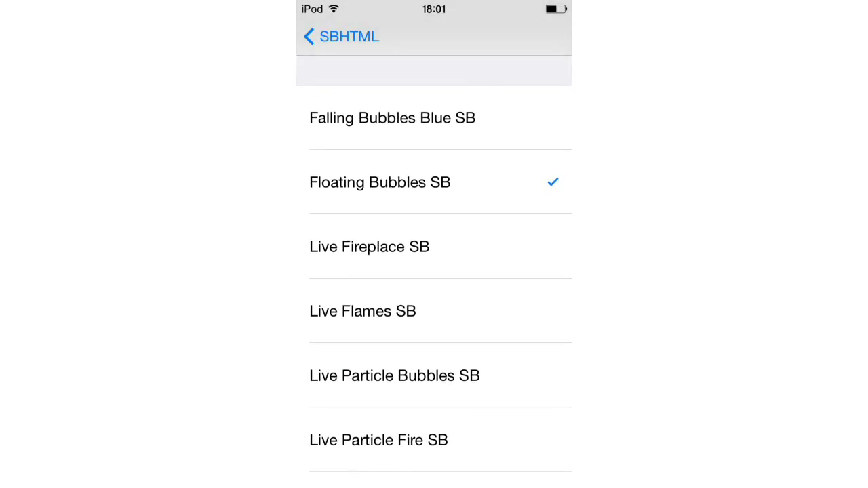
pyautogui.click(465, 271)
pyautogui.press('Home')
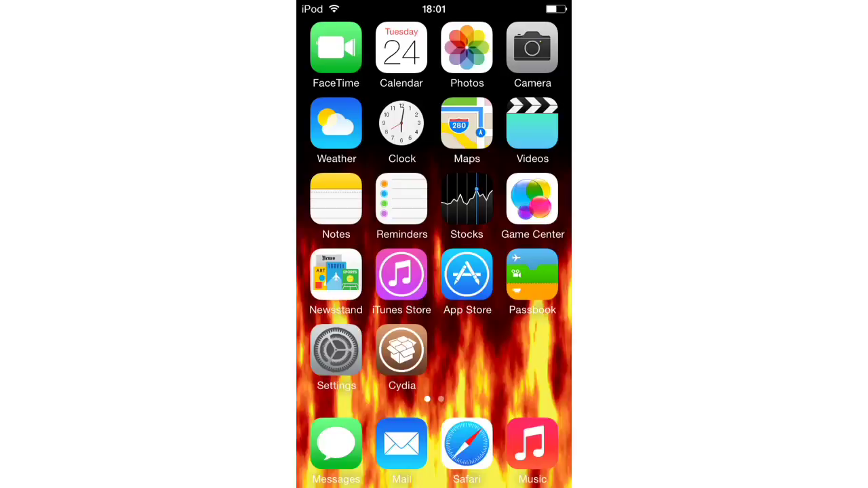
# Choose Live Particle Bubbles SB, preview its teal particles, then back out of the theme list.
pyautogui.click(335, 349)
pyautogui.scroll(-3, 538, 220)
pyautogui.click(537, 220)
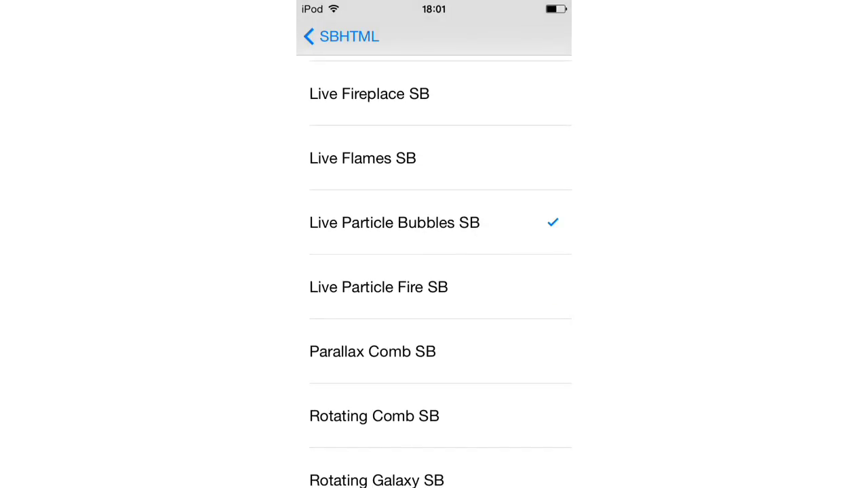
pyautogui.press('super')
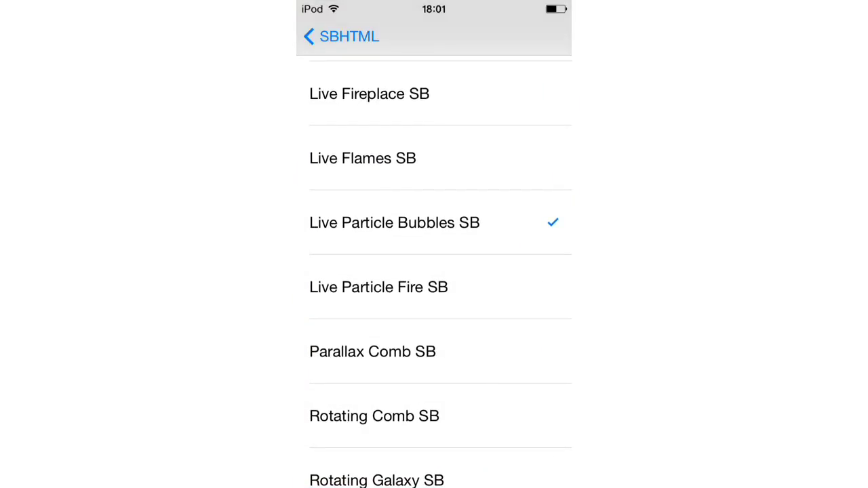
pyautogui.click(349, 37)
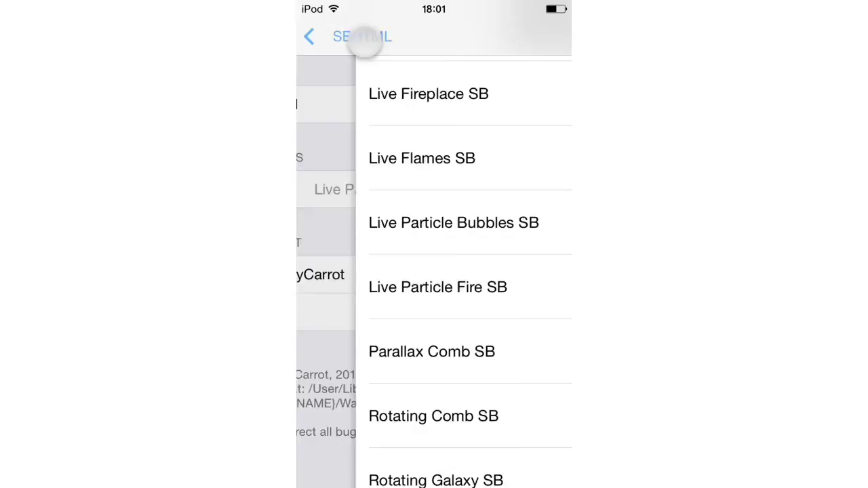
pyautogui.click(368, 34)
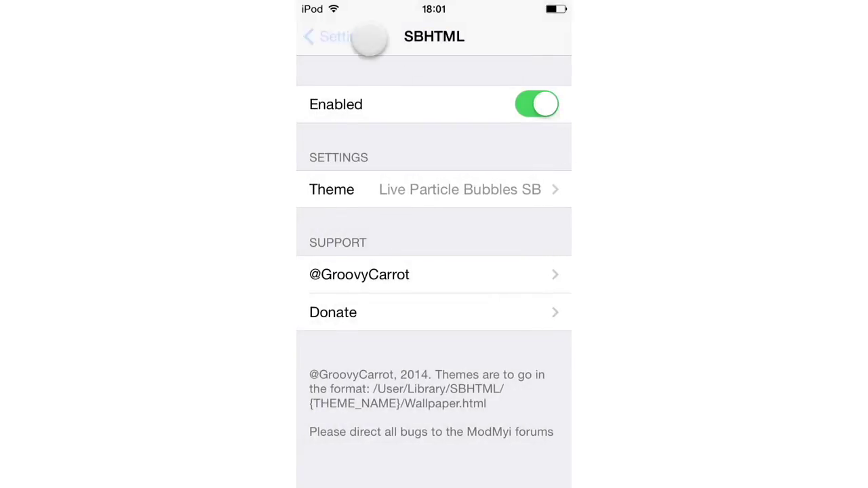
# Select Falling Bubbles Blue SB in the SBHTML theme list.
pyautogui.scroll(10, 484, 310)
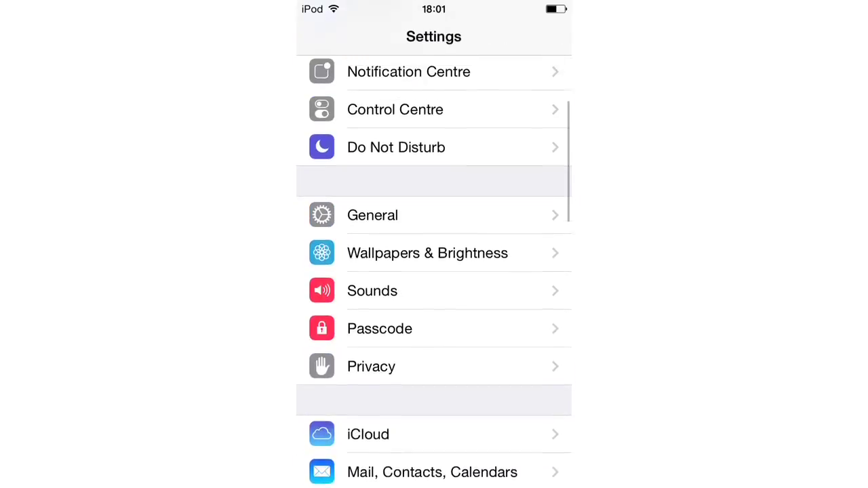
pyautogui.scroll(5, 474, 349)
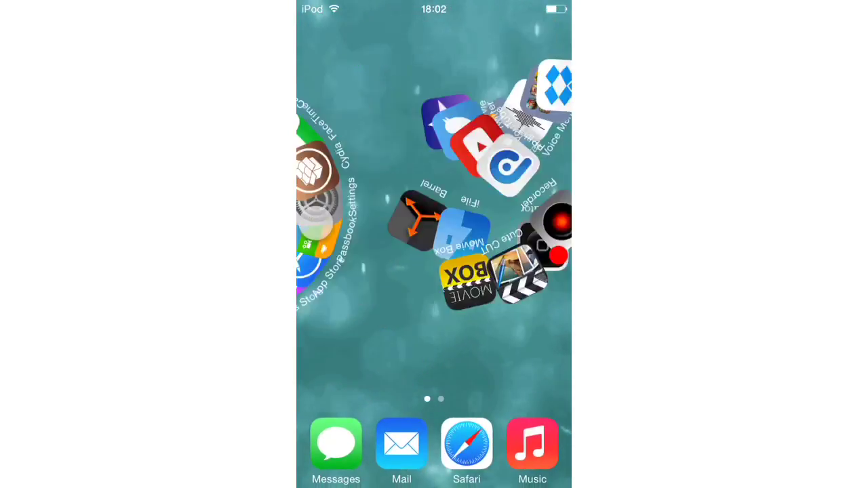
pyautogui.hscroll(-5, 433, 203)
pyautogui.click(333, 349)
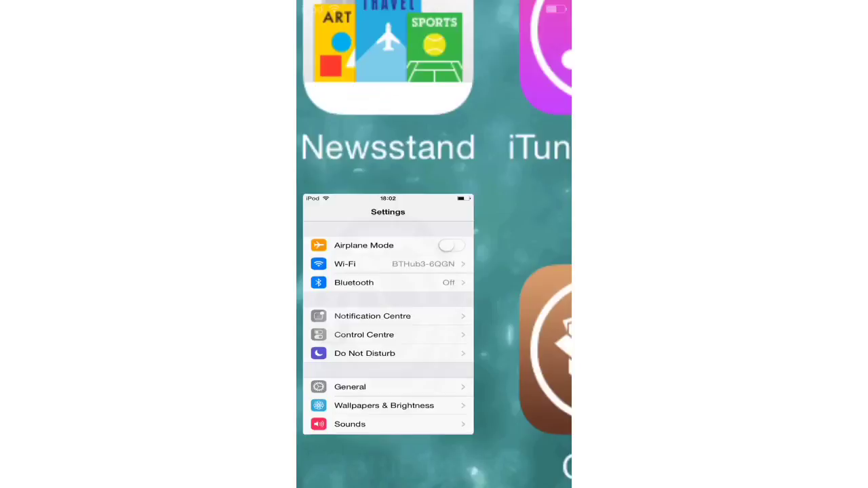
pyautogui.scroll(-5, 540, 203)
pyautogui.scroll(-5, 560, 170)
pyautogui.scroll(-5, 560, 169)
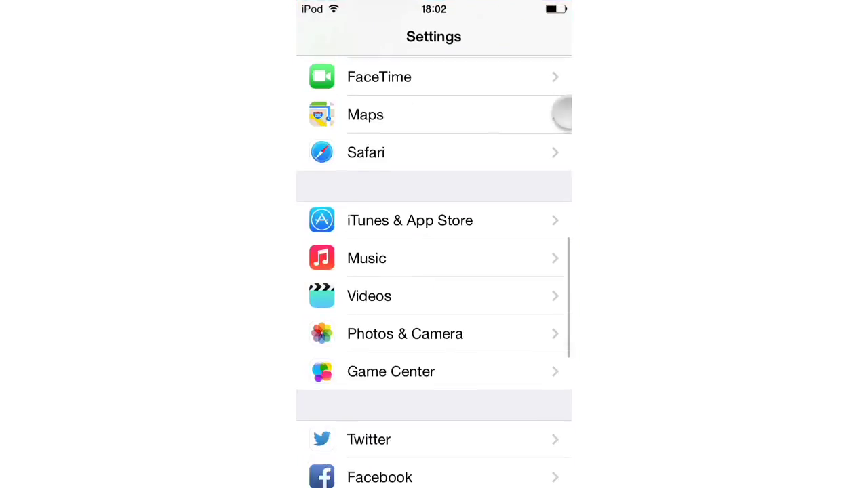
pyautogui.scroll(-5, 513, 200)
pyautogui.scroll(-5, 513, 200)
pyautogui.click(449, 291)
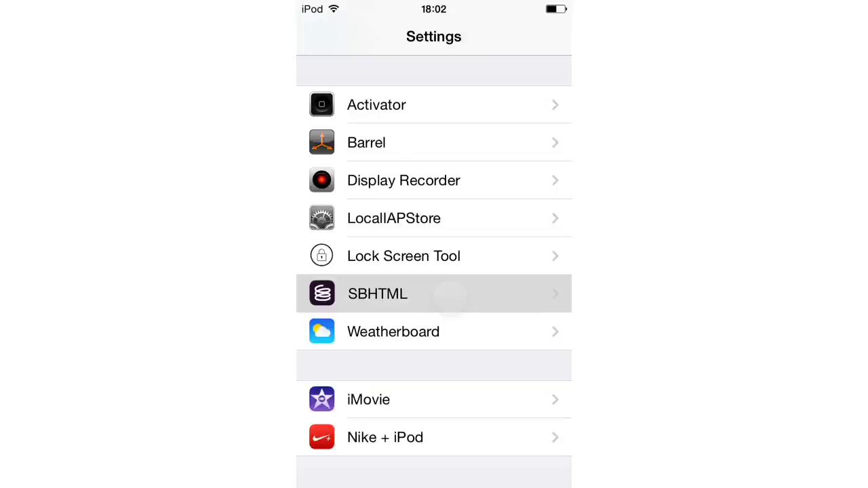
pyautogui.click(434, 189)
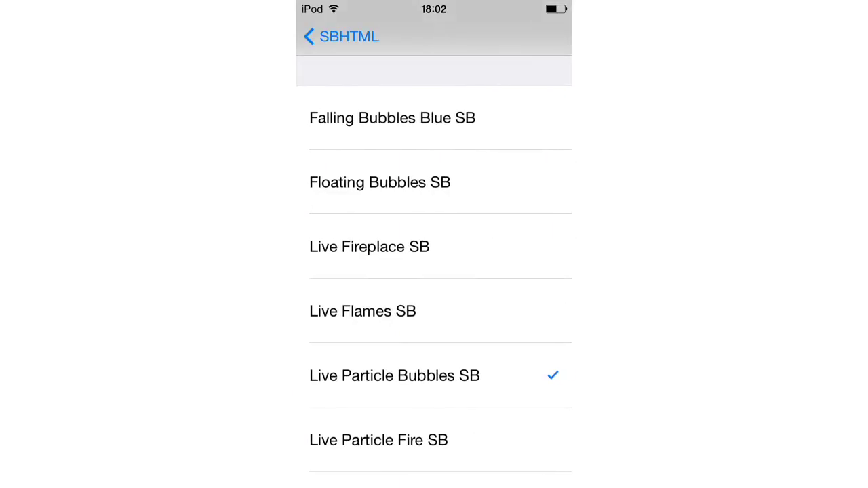
pyautogui.click(452, 136)
# Turn SBHTML off and return to the home screen's static starry wallpaper.
pyautogui.click(339, 36)
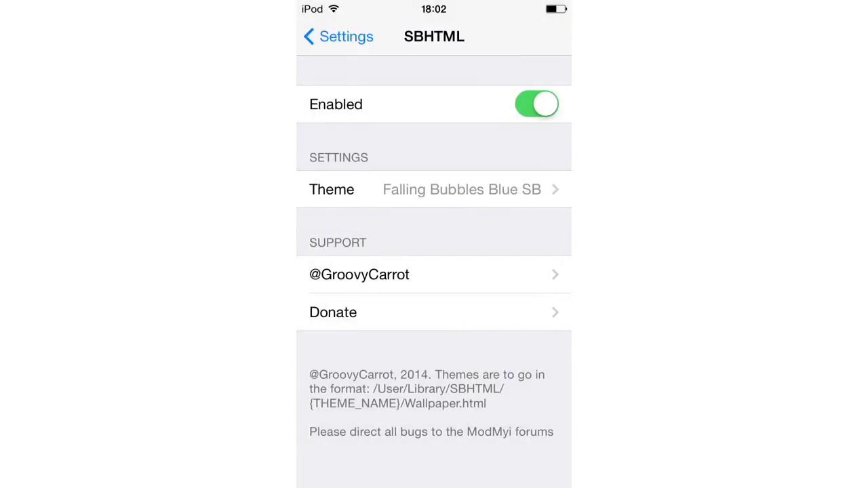
pyautogui.click(532, 103)
pyautogui.click(346, 41)
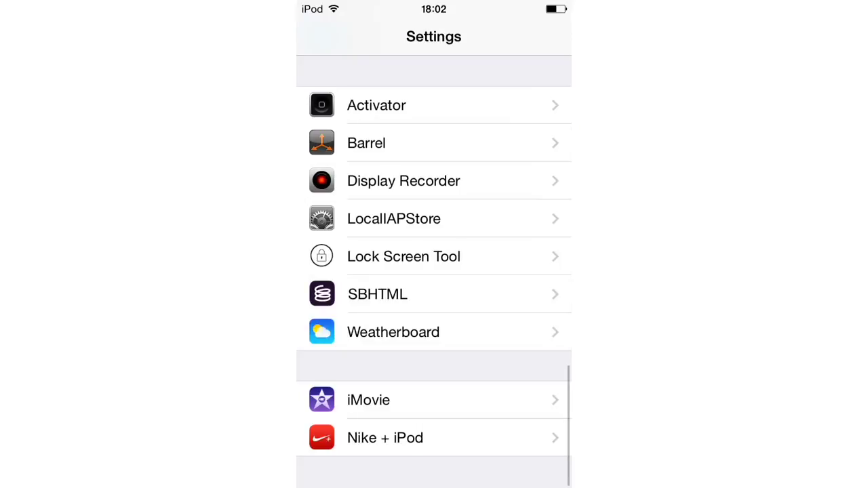
pyautogui.scroll(10, 368, 274)
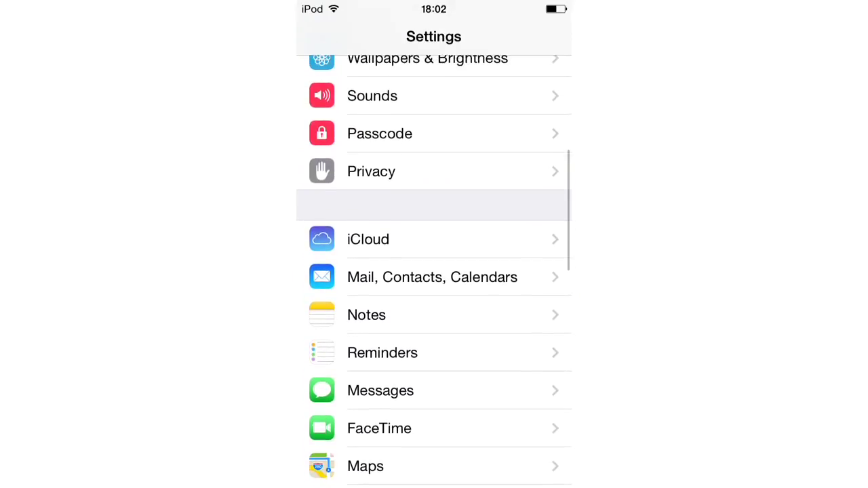
pyautogui.press('Home')
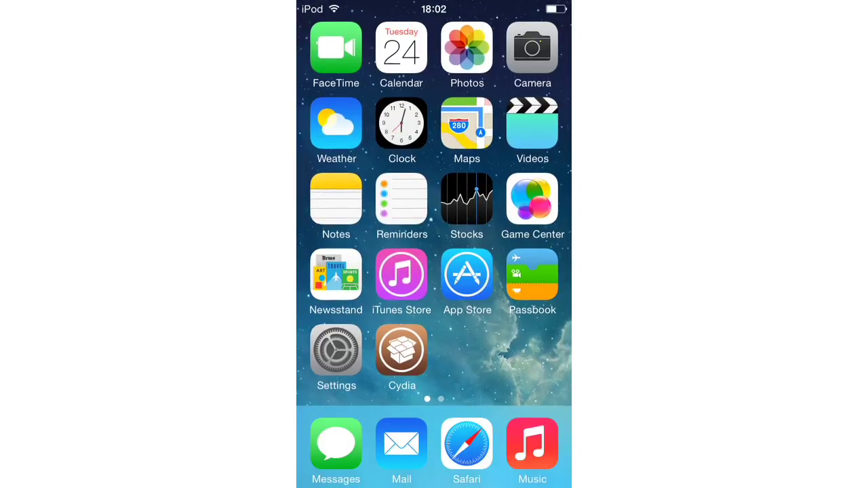
# Swipe to the second home screen page with Dropbox, iMovie and YouTube.
pyautogui.moveTo(529, 271); pyautogui.dragTo(339, 271)
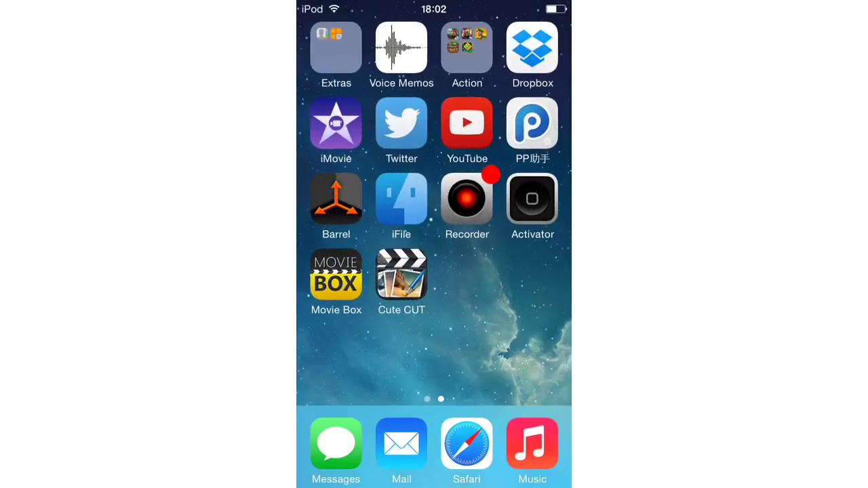